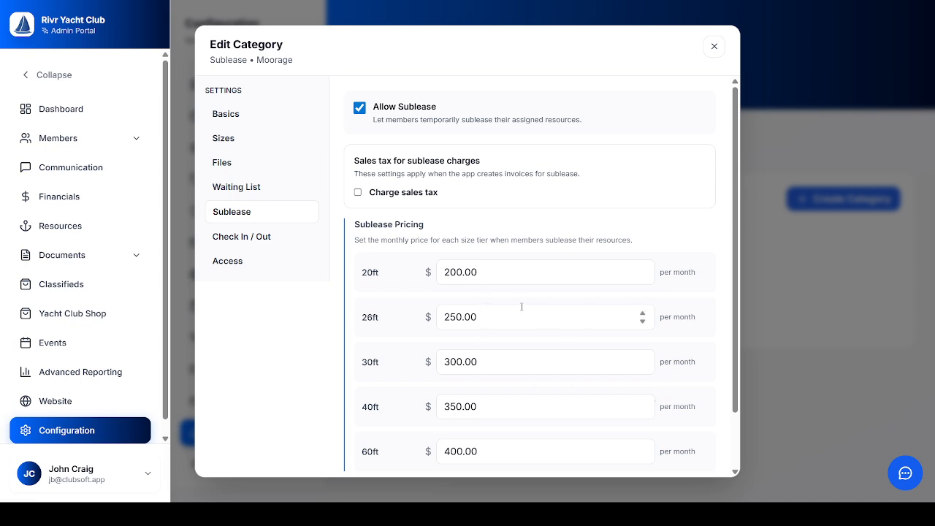
# Step: Show the Moorage category's Check In / Out settings
pyautogui.click(255, 240)
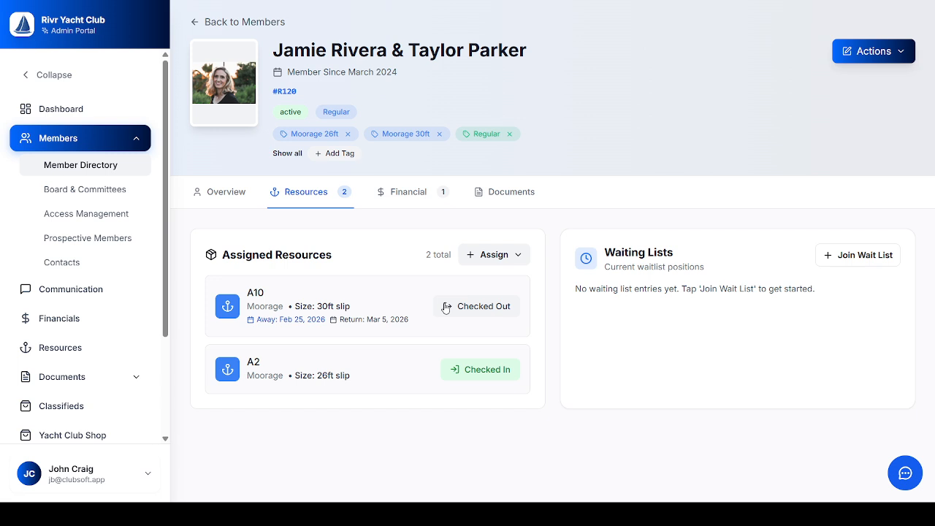
# Step: Mark the member's slip A2 as away, leaving 02/28/2026 and expected back 03/28/2026, and show the member's assigned resources
pyautogui.click(484, 380)
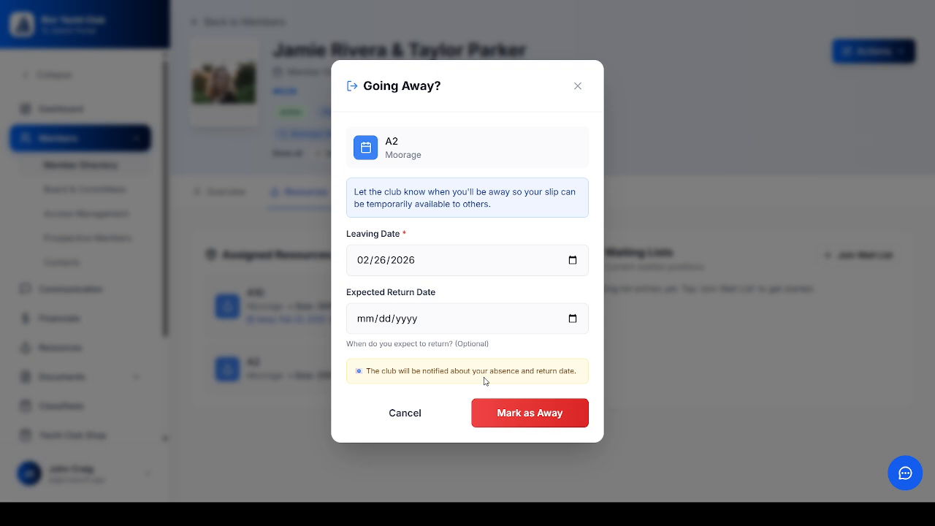
pyautogui.click(381, 265)
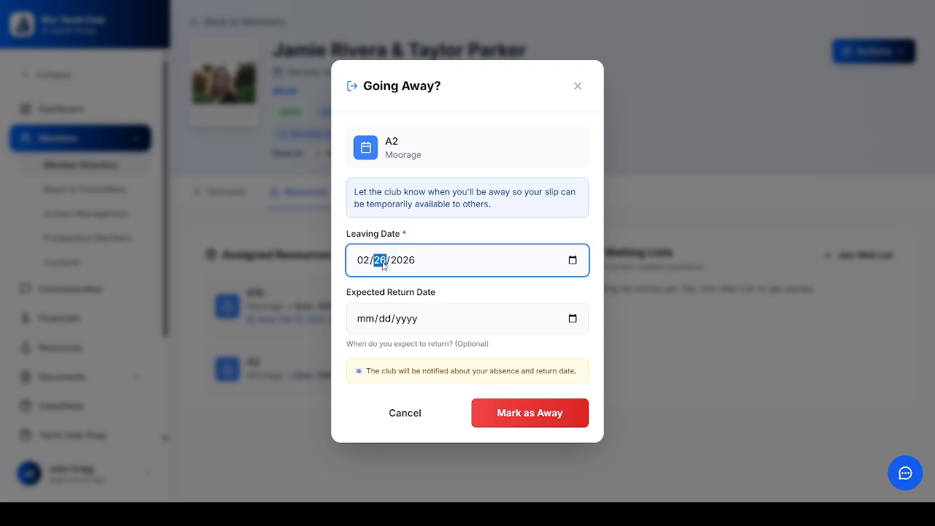
pyautogui.write('28')
pyautogui.click(358, 330)
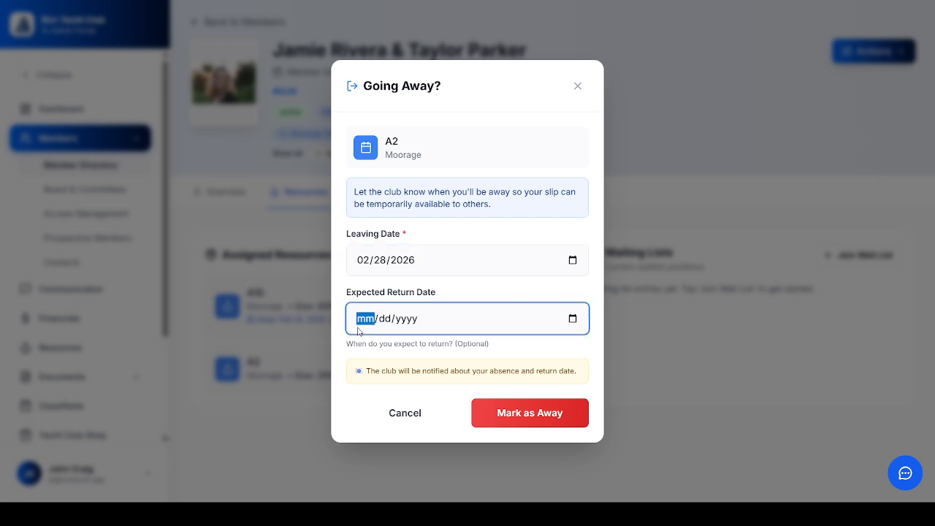
pyautogui.write('03/28/')
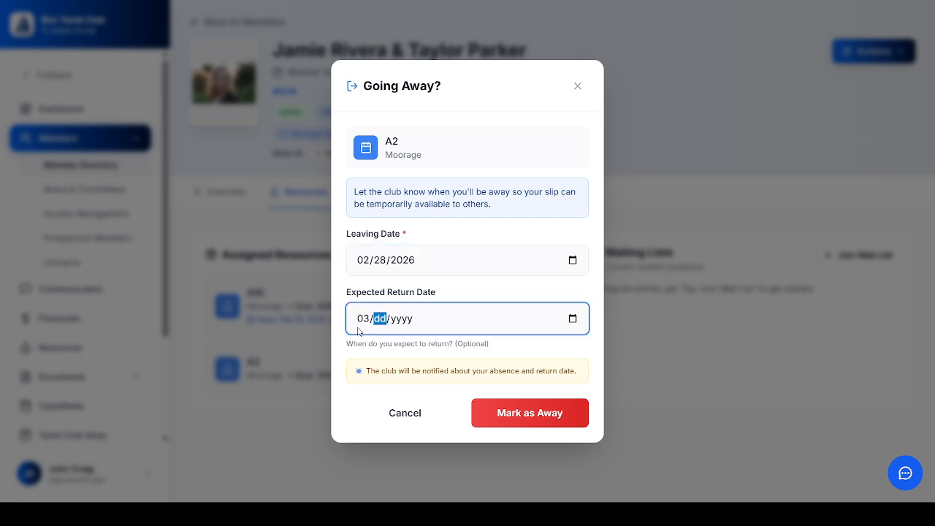
pyautogui.write('2026')
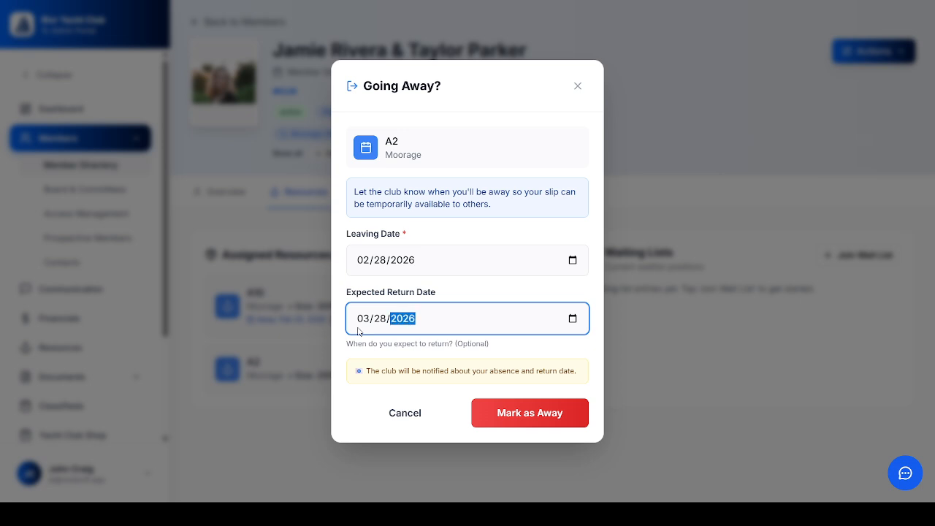
pyautogui.click(510, 412)
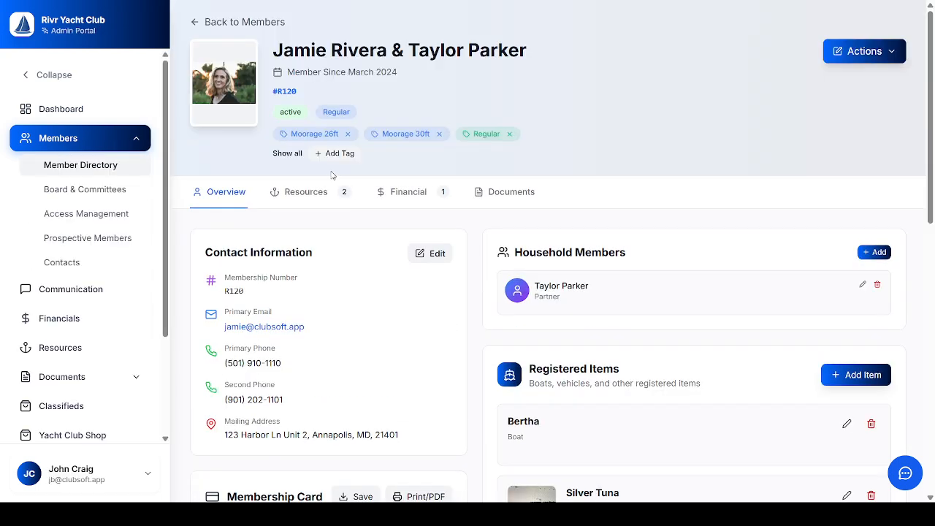
pyautogui.click(296, 196)
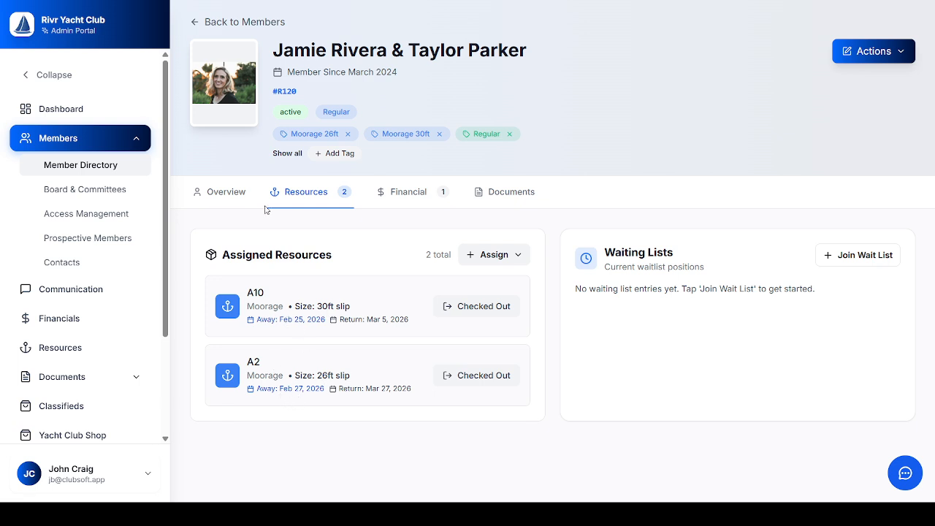
# Step: On the Moorage timeline, filter the slips in turn by Unassigned, Subleased, Temporary and Open (checked out)
pyautogui.hotkey('ctrl', 'Tab')
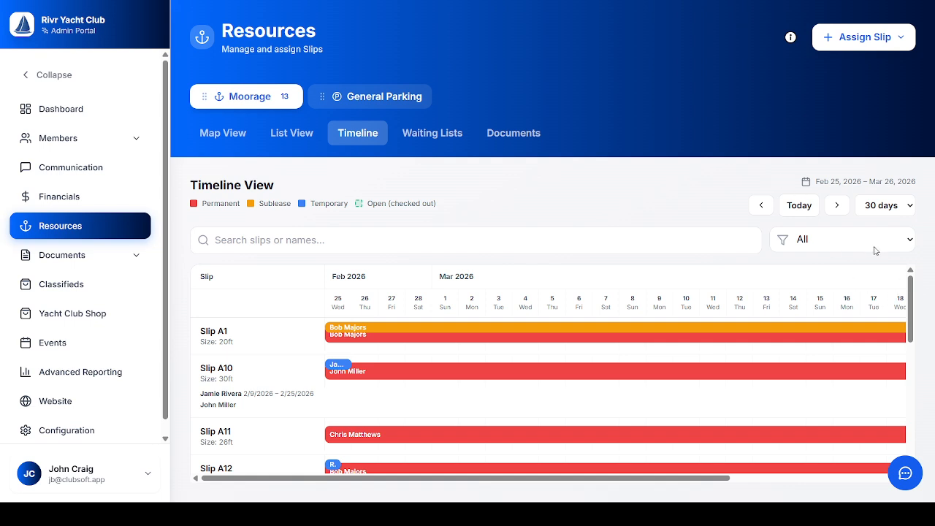
pyautogui.click(798, 244)
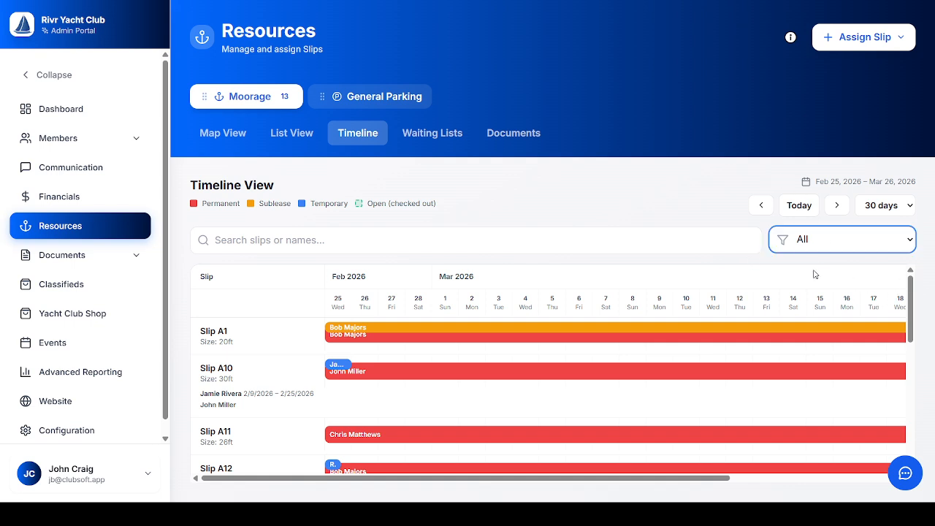
pyautogui.click(818, 298)
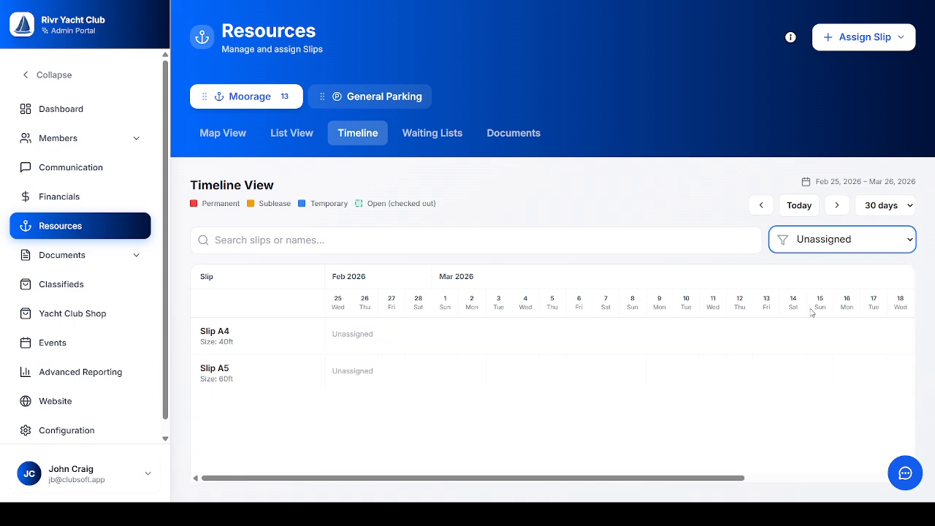
pyautogui.click(810, 312)
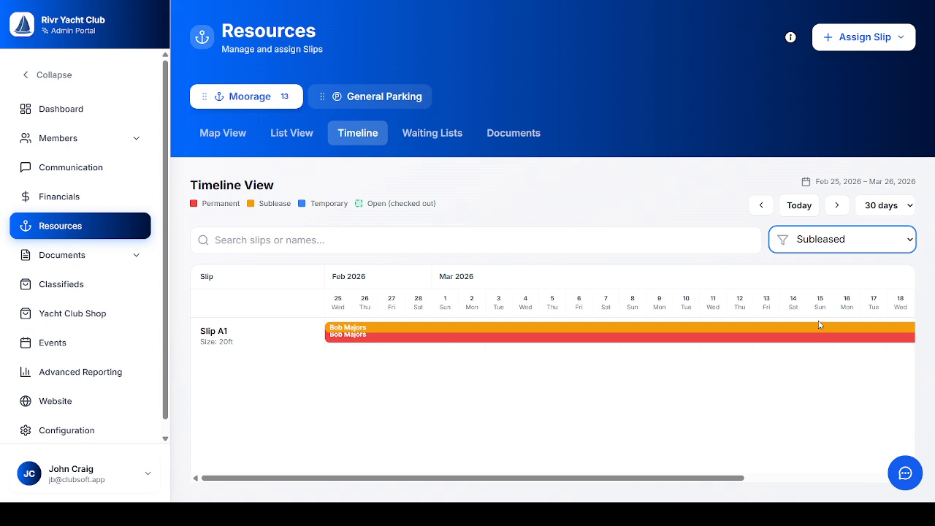
pyautogui.click(819, 326)
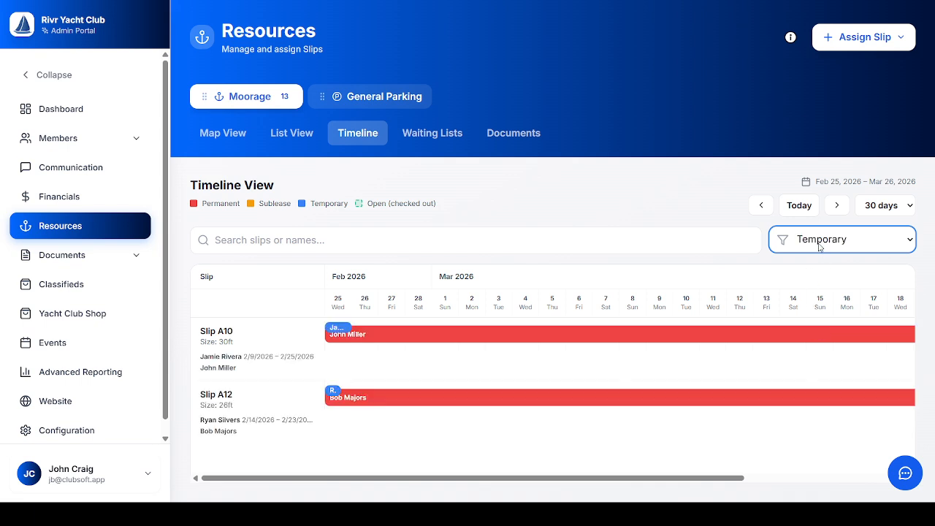
pyautogui.click(830, 344)
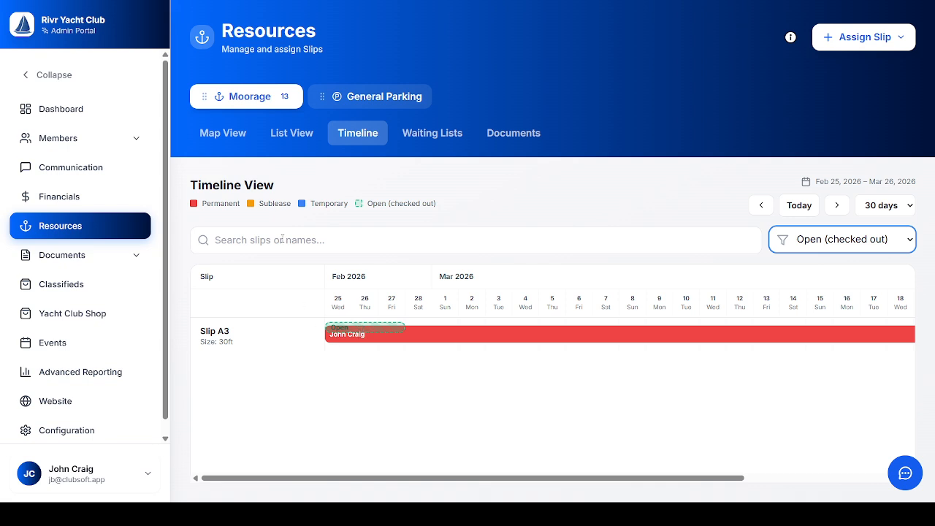
# Step: Switch the Moorage slips to the list view, then review the Sublease Slip form for Moorage and close it without assigning
pyautogui.click(300, 143)
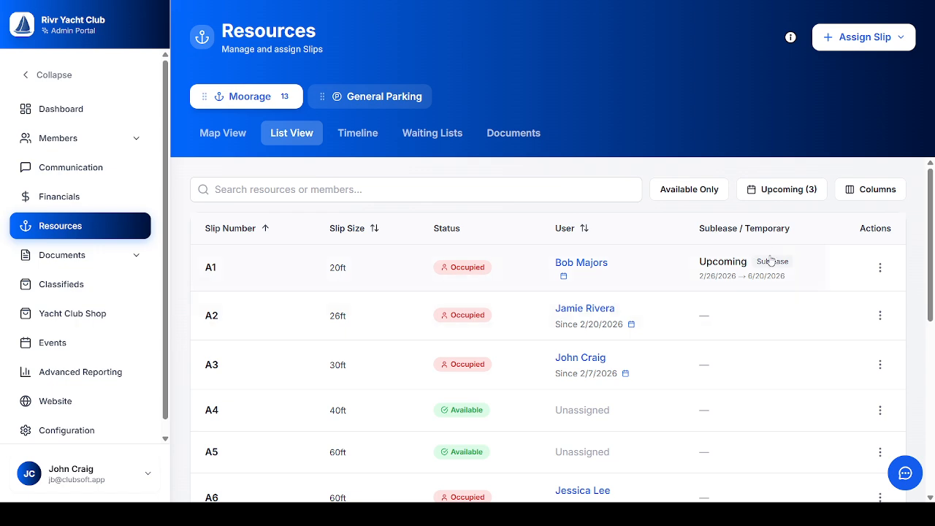
pyautogui.click(884, 45)
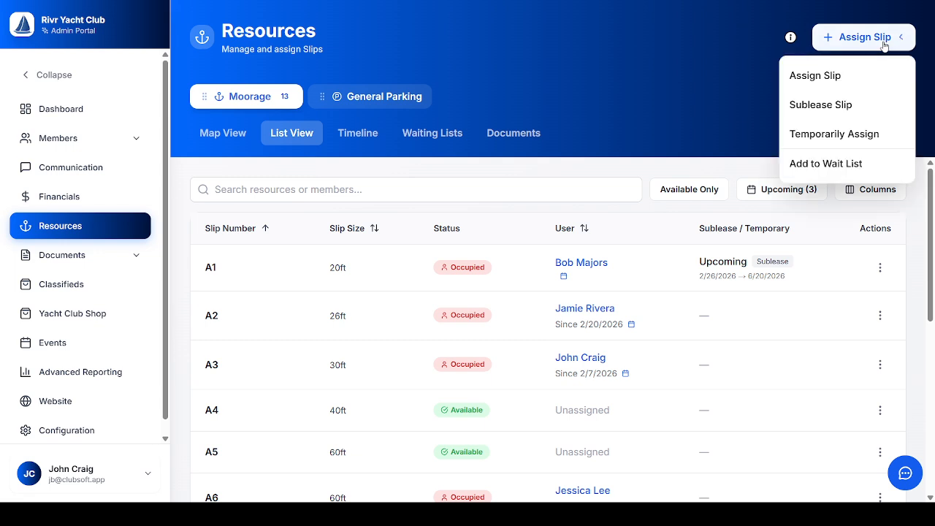
pyautogui.click(824, 110)
pyautogui.click(406, 314)
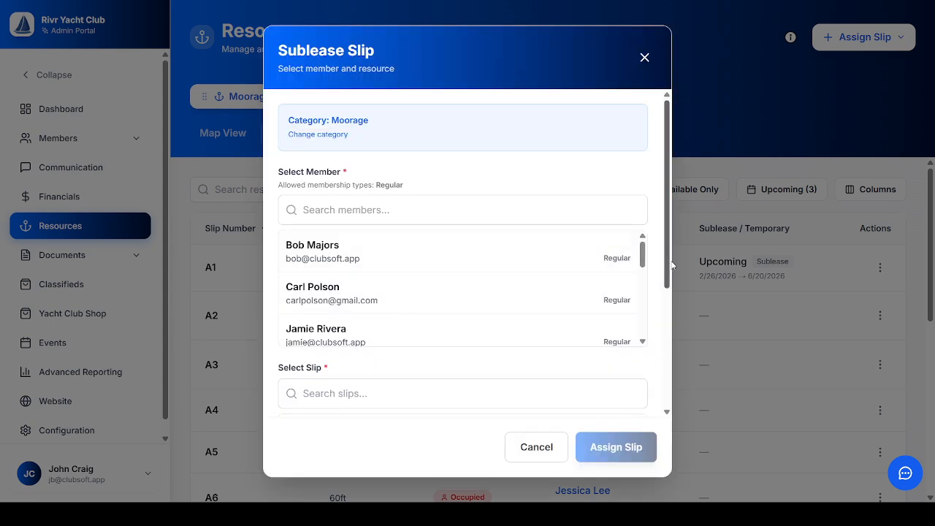
pyautogui.moveTo(666, 267); pyautogui.dragTo(673, 392)
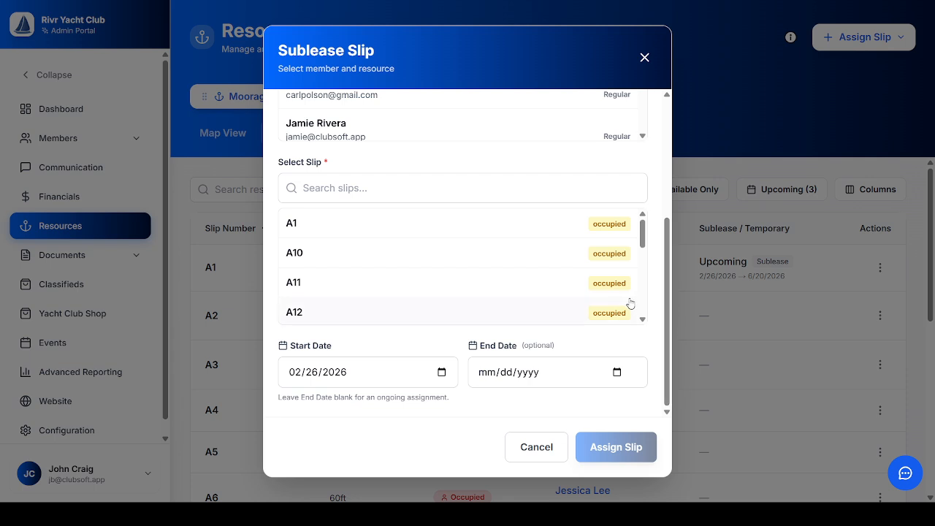
pyautogui.click(644, 58)
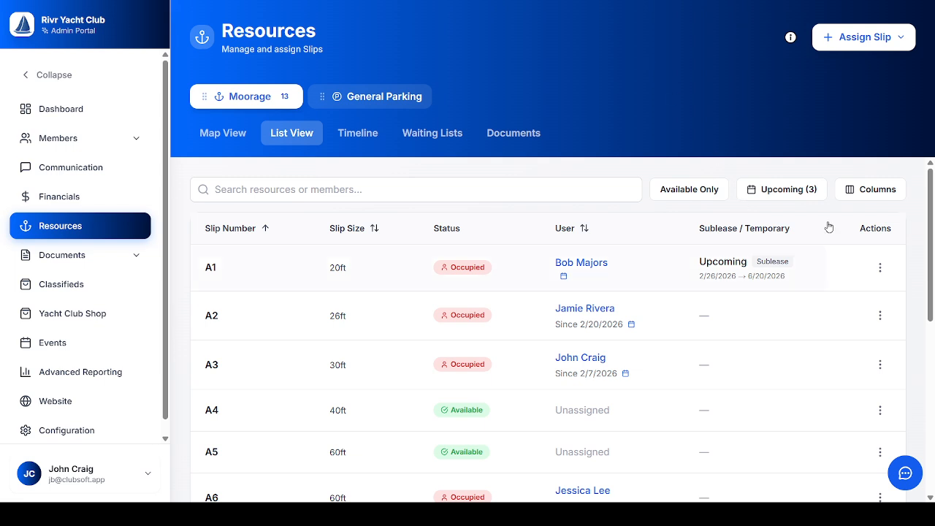
# Step: Start a temporary Moorage slip assignment for the second listed member and register a boat named "Big Tuna" for it
pyautogui.click(864, 36)
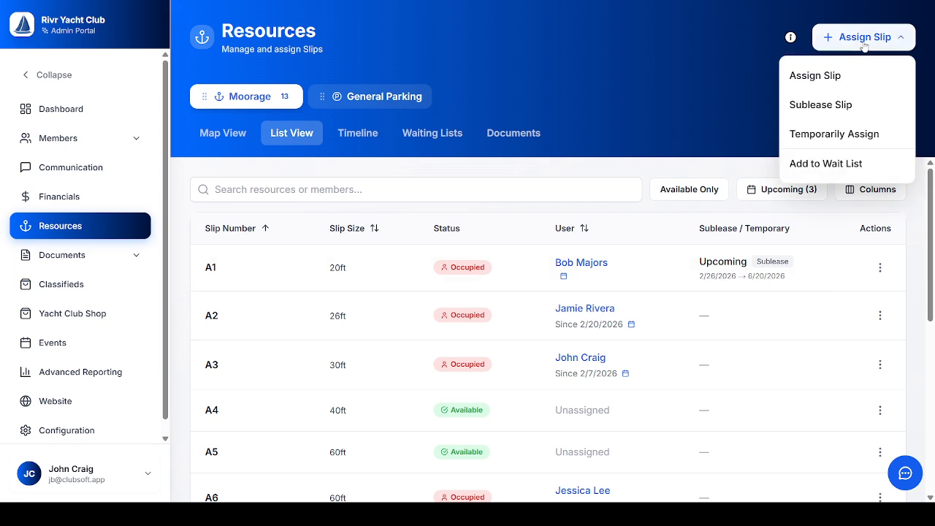
pyautogui.click(814, 135)
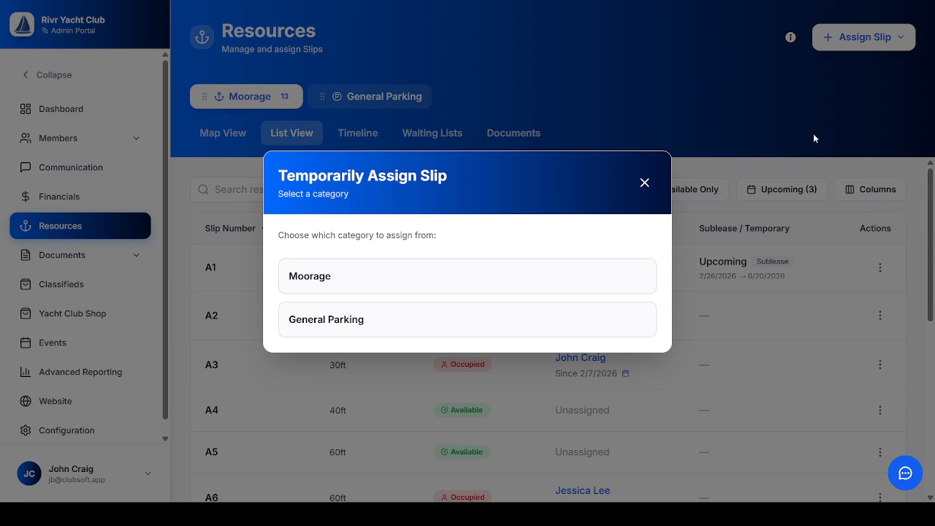
pyautogui.click(352, 279)
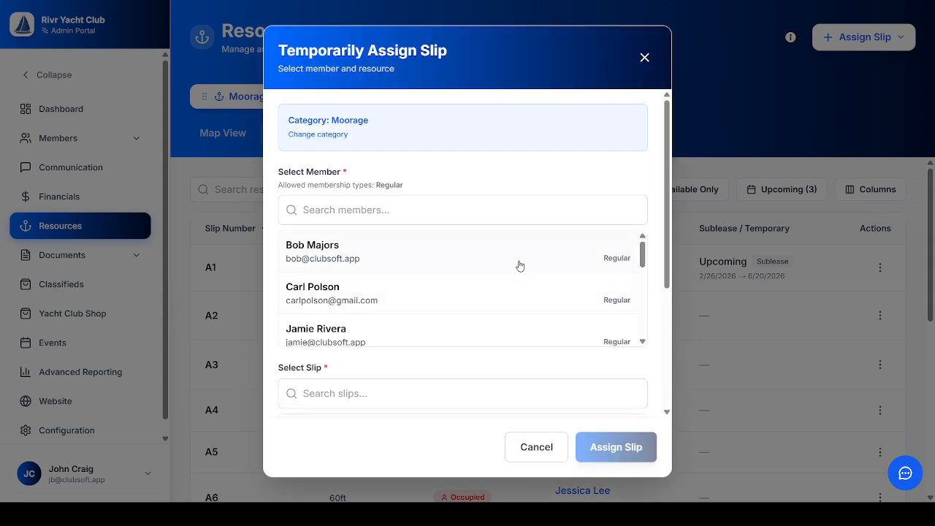
pyautogui.click(434, 305)
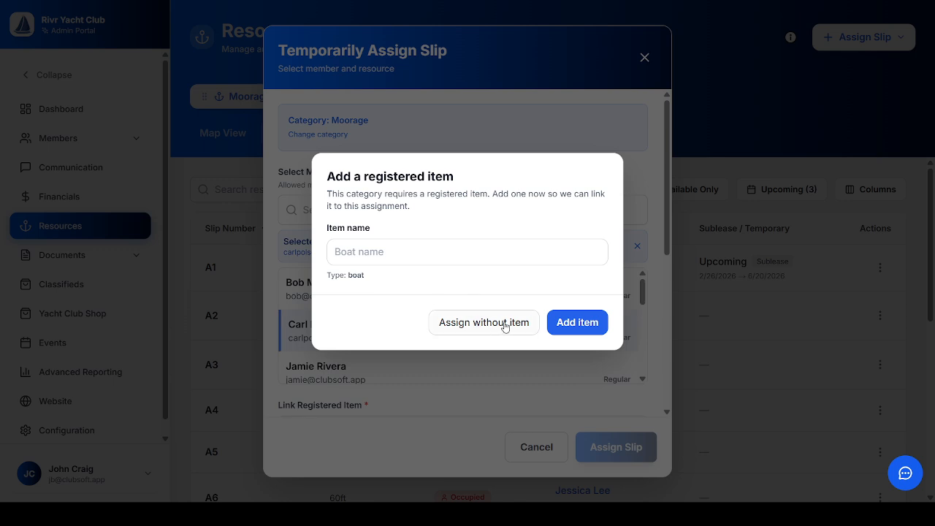
pyautogui.click(434, 257)
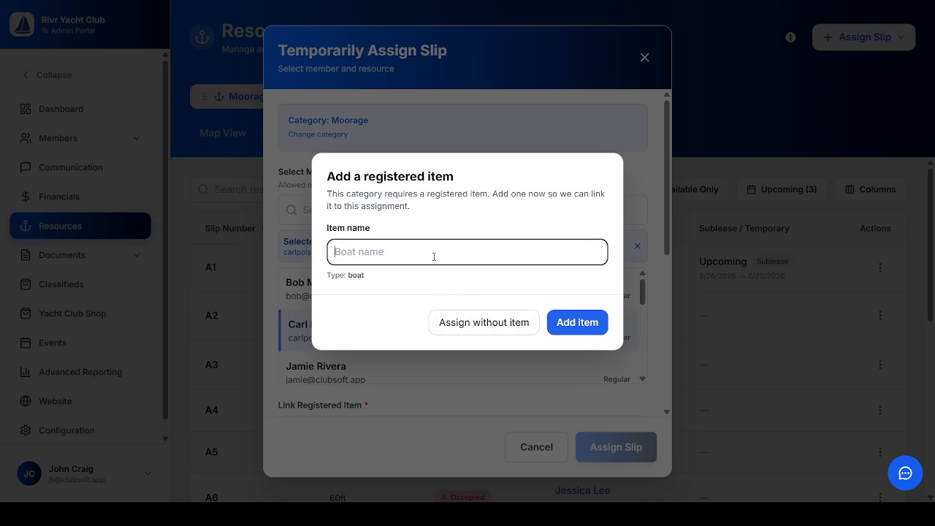
pyautogui.write('Big Tuna')
pyautogui.click(574, 328)
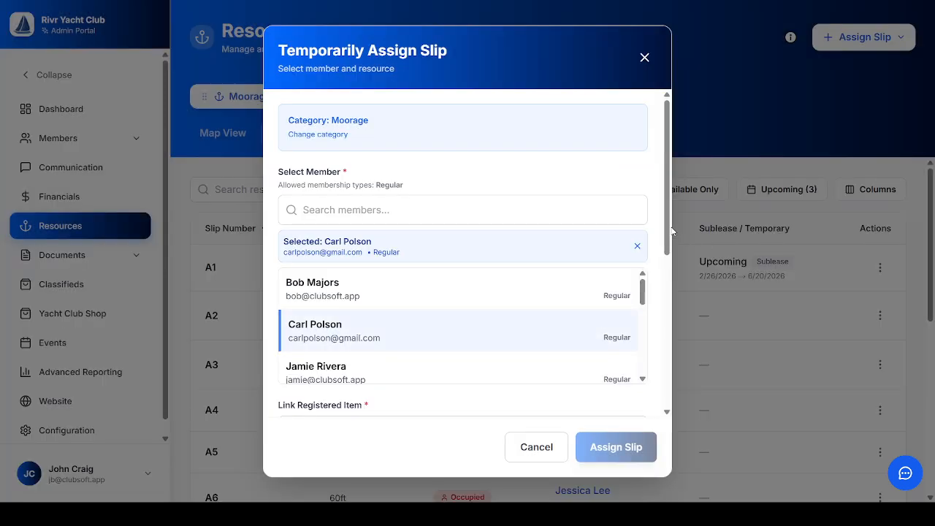
# Step: Search the slips for "a2" and select slip A2 for the temporary assignment
pyautogui.moveTo(673, 228); pyautogui.dragTo(670, 366)
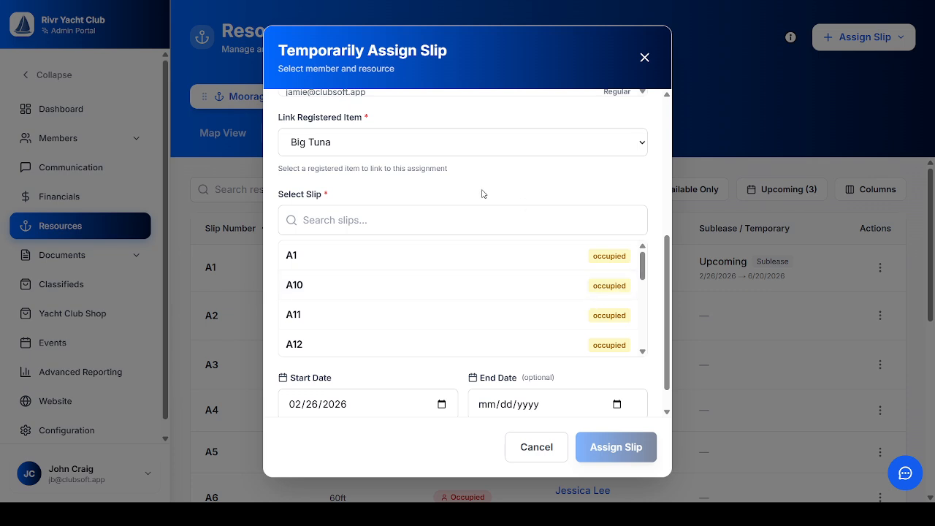
pyautogui.click(464, 223)
pyautogui.write('a2')
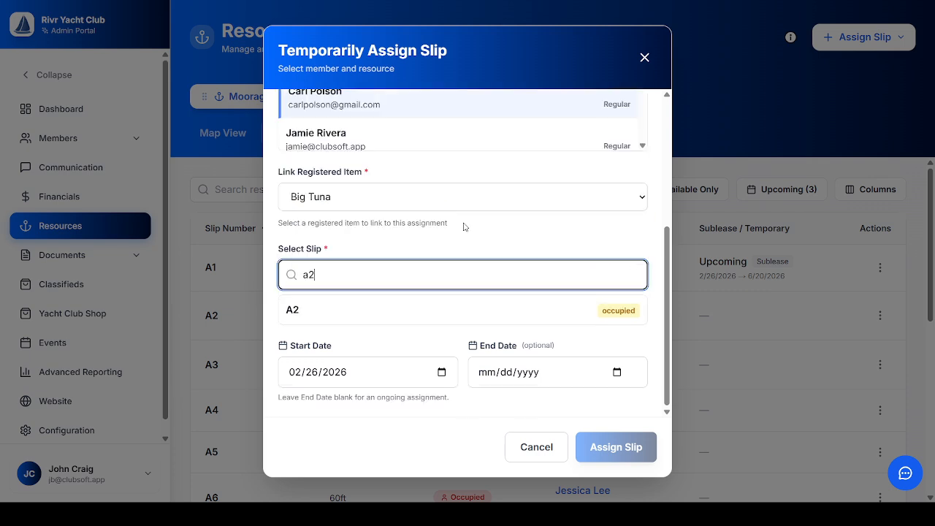
pyautogui.click(399, 309)
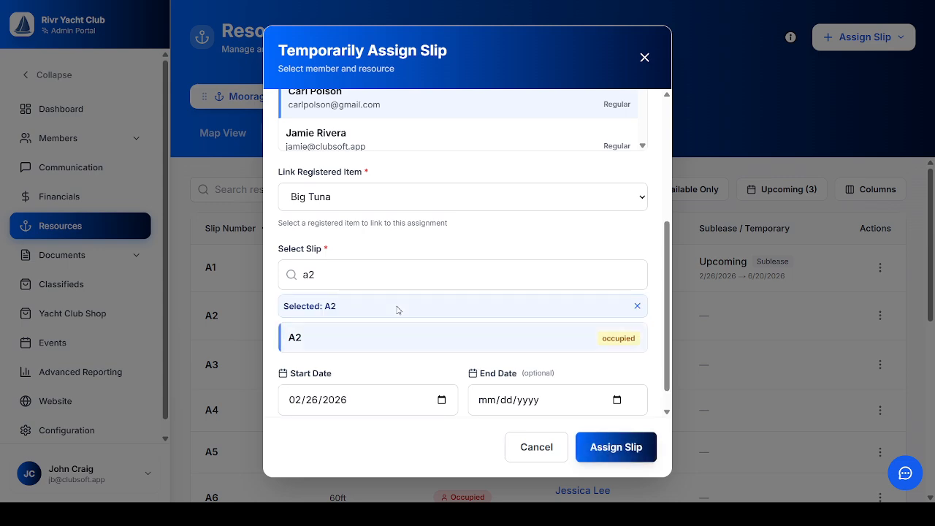
# Step: Set the temporary assignment's end date to 03/06/2026, assign the slip and acknowledge the confirmation
pyautogui.click(308, 407)
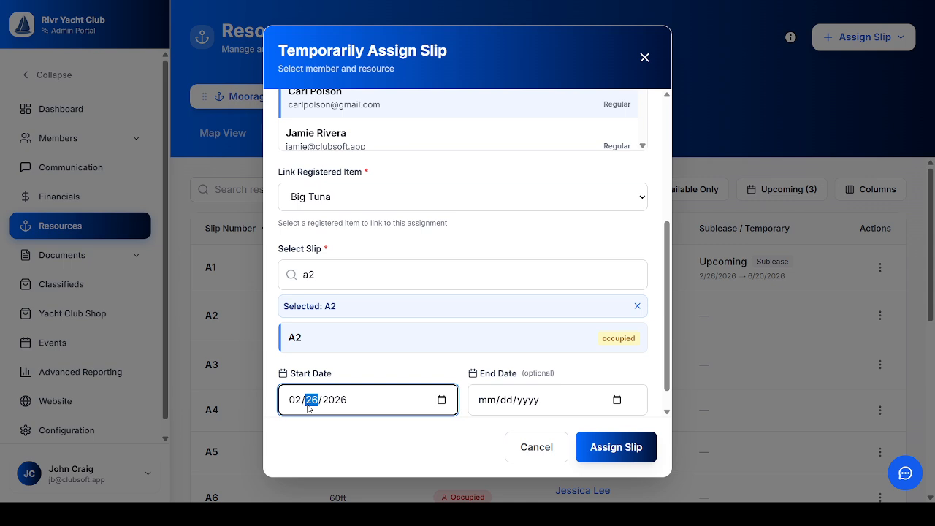
pyautogui.click(480, 402)
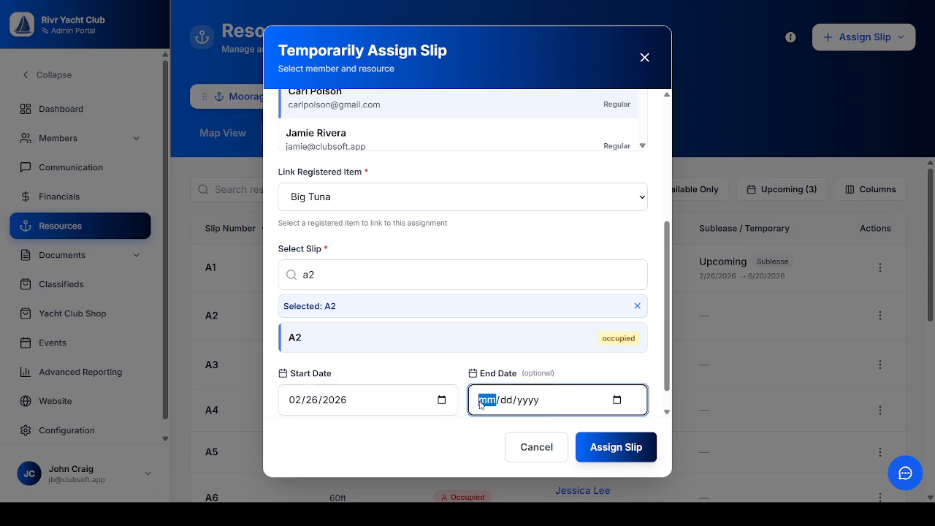
pyautogui.write('03/')
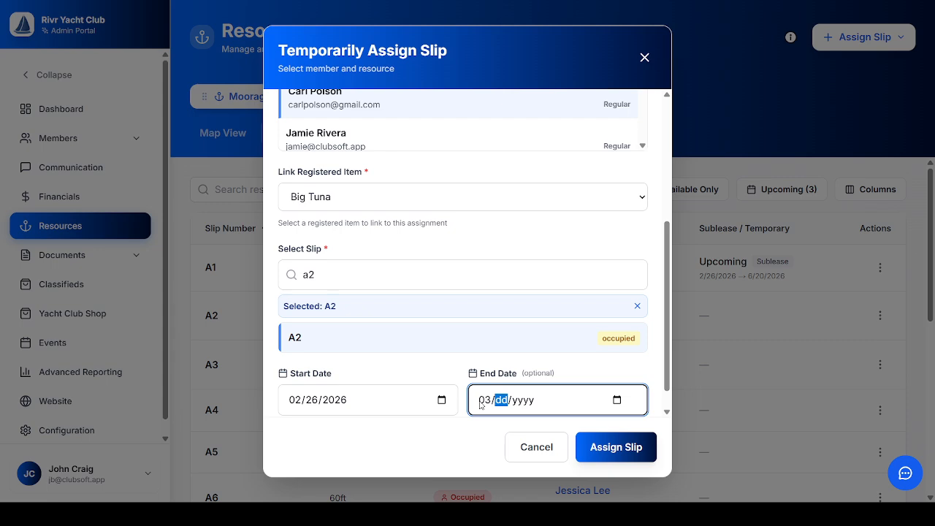
pyautogui.write('06/202')
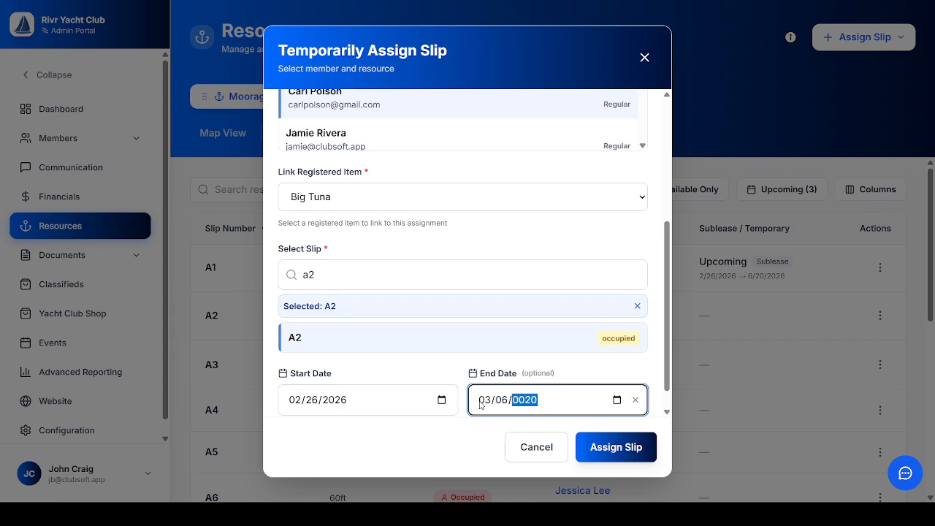
pyautogui.write('6')
pyautogui.click(615, 446)
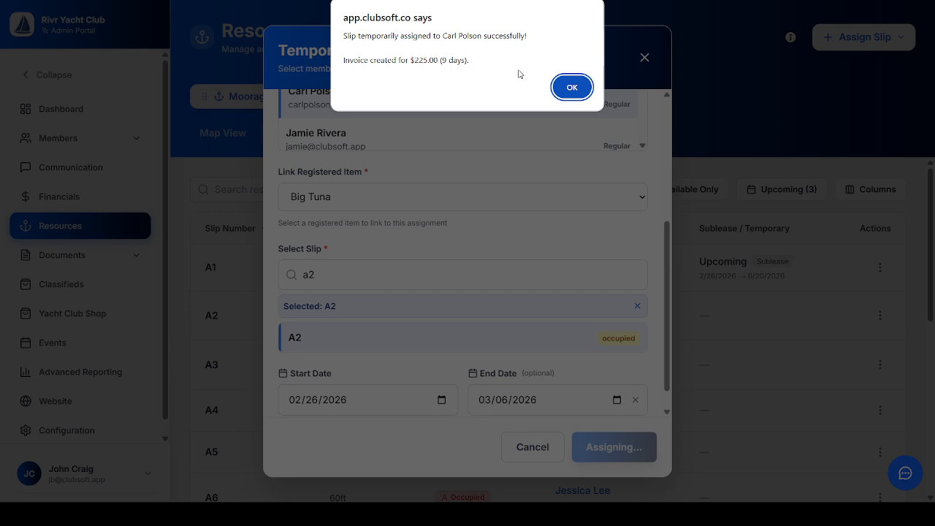
pyautogui.click(572, 90)
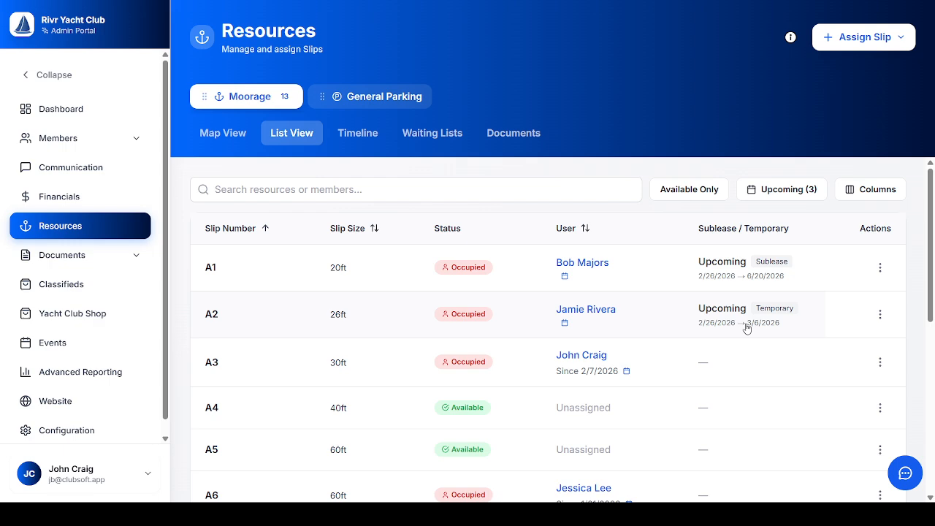
# Step: Open the list of upcoming Moorage reservations
pyautogui.click(780, 191)
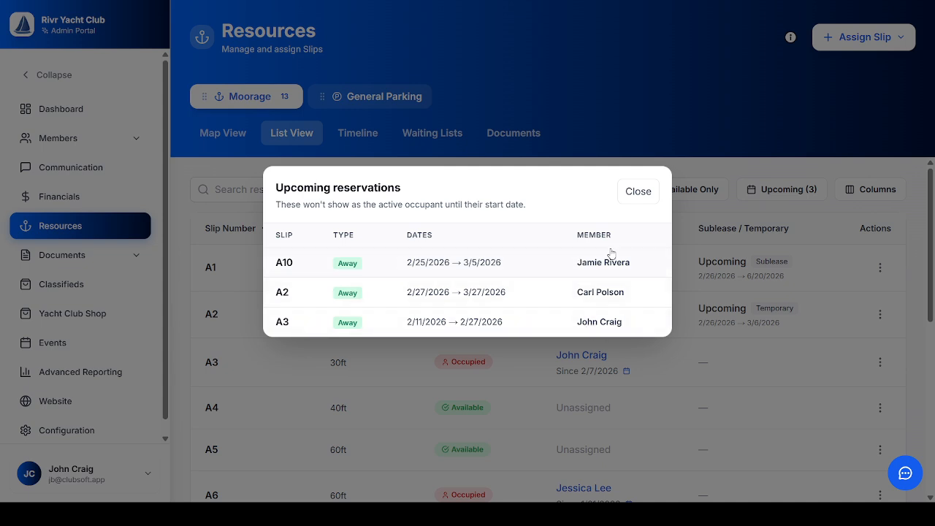
# Step: Close the upcoming reservations list and filter the Moorage timeline to Temporary assignments
pyautogui.click(640, 193)
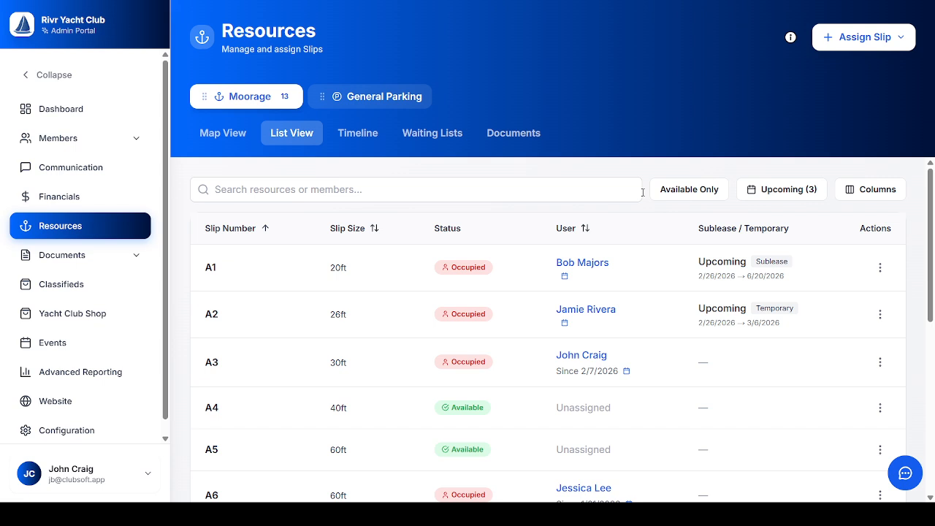
pyautogui.click(352, 137)
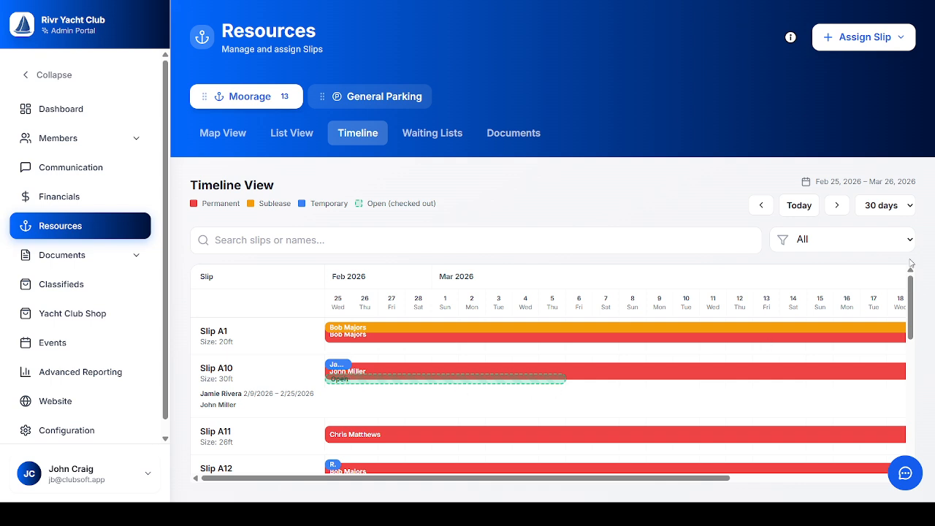
pyautogui.click(858, 239)
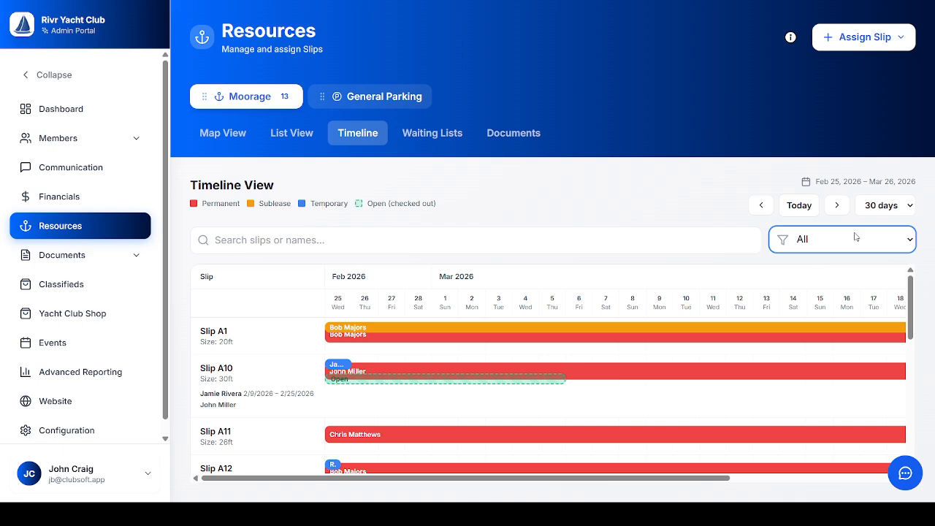
pyautogui.click(837, 333)
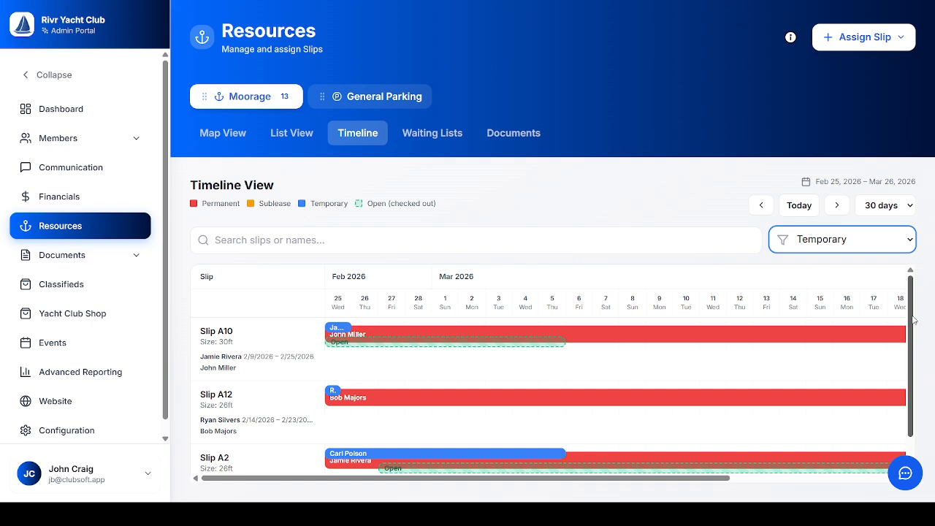
pyautogui.moveTo(913, 319); pyautogui.dragTo(897, 351)
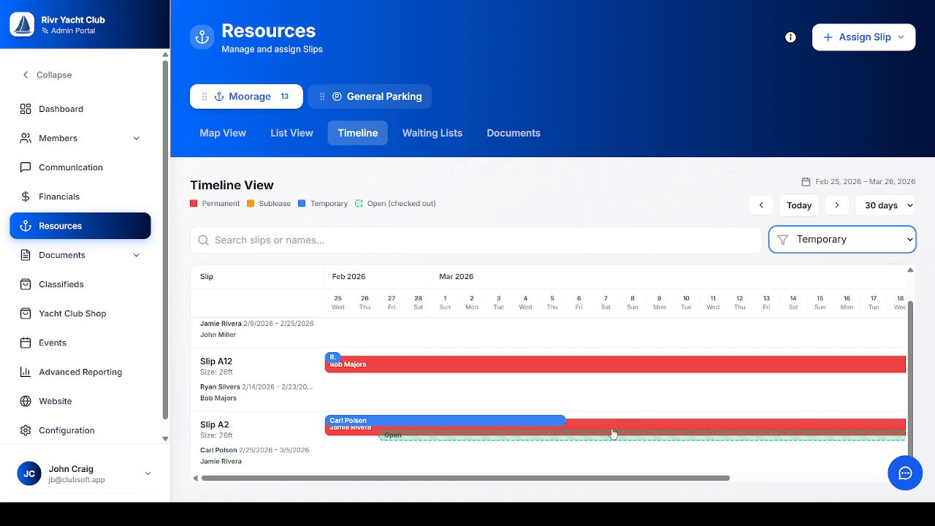
# Step: Filter the Moorage timeline to Subleased slips
pyautogui.click(855, 232)
pyautogui.click(814, 319)
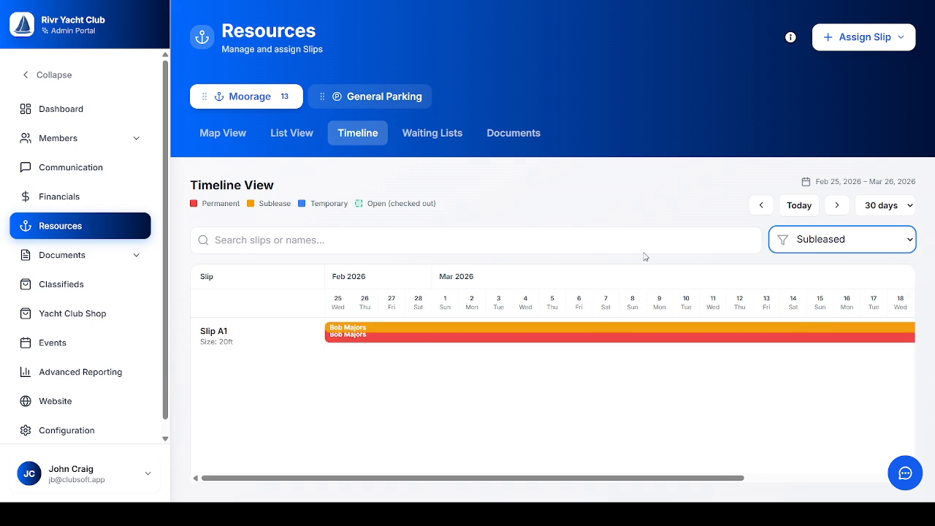
pyautogui.click(808, 303)
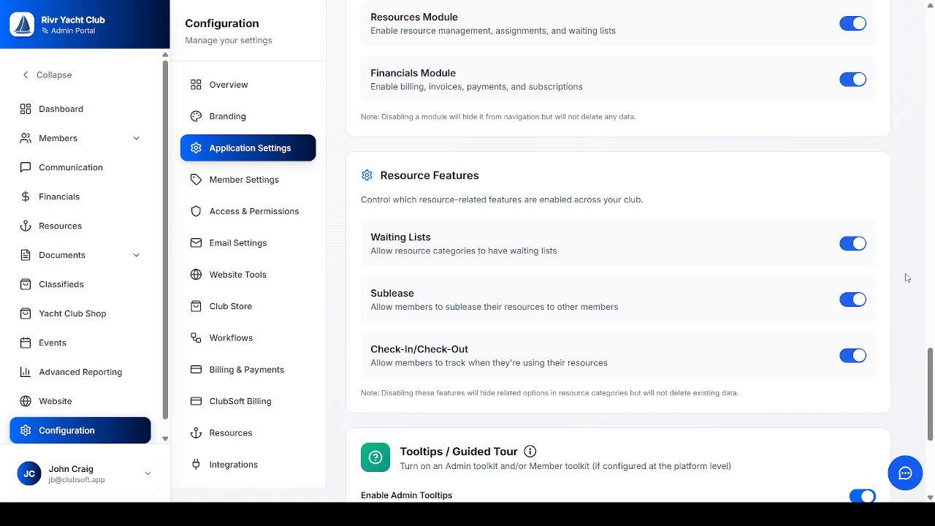
# Step: Disable the Sublease and Check-In/Check-Out resource features and save the application settings, acknowledging the confirmation
pyautogui.click(848, 301)
pyautogui.click(855, 362)
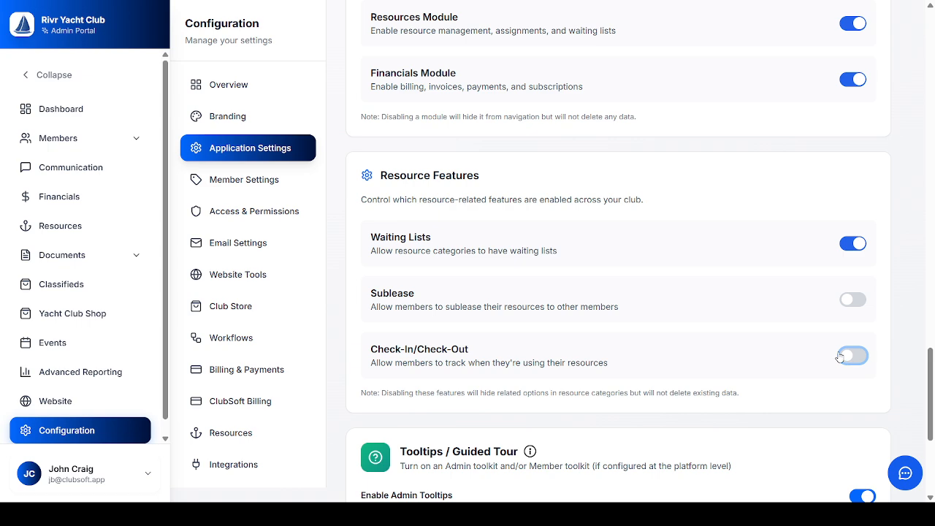
pyautogui.click(927, 446)
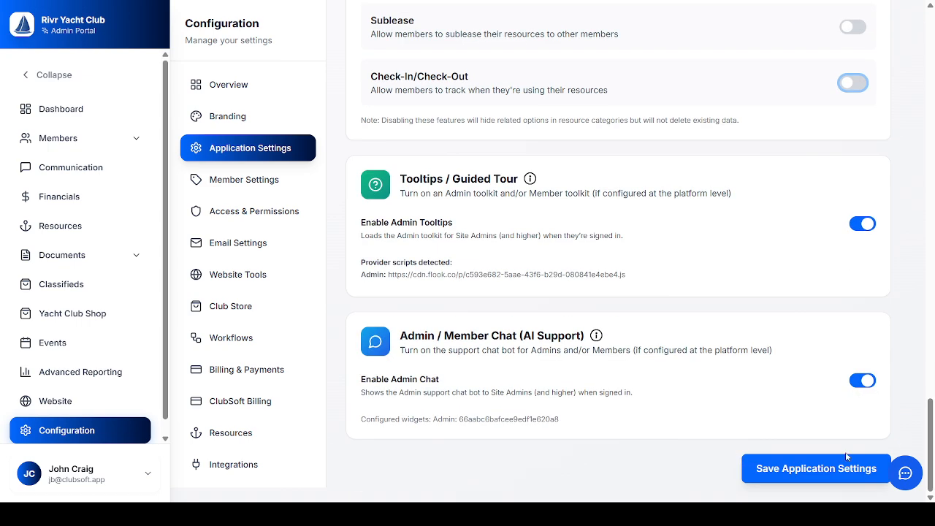
pyautogui.click(820, 467)
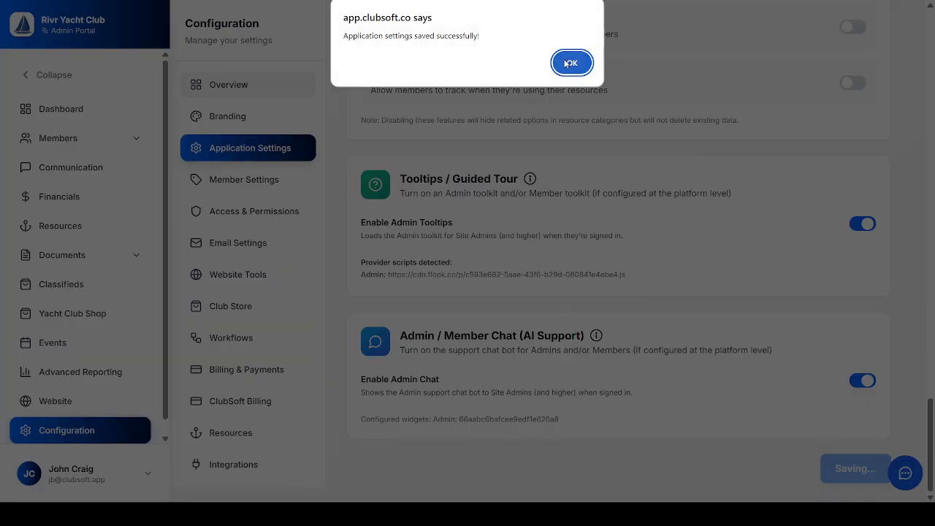
pyautogui.click(568, 64)
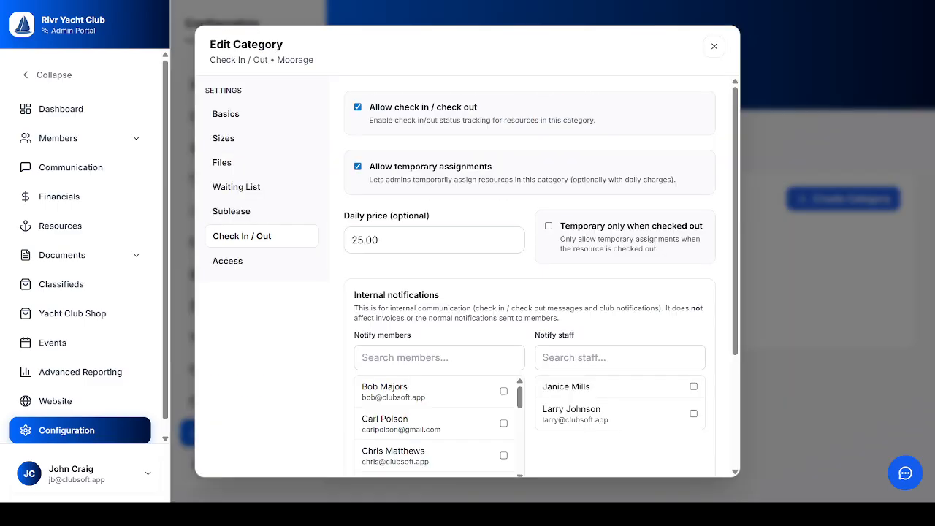
# Step: Close the Moorage category editor, re-enable the Check-In/Check-Out and Sublease resource features, and save the application settings
pyautogui.click(714, 47)
pyautogui.click(484, 250)
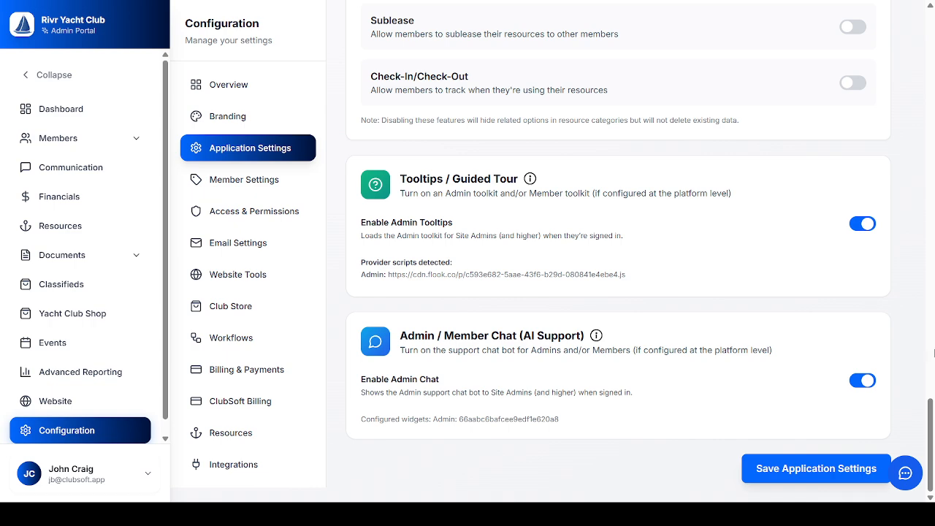
pyautogui.click(854, 83)
pyautogui.click(850, 27)
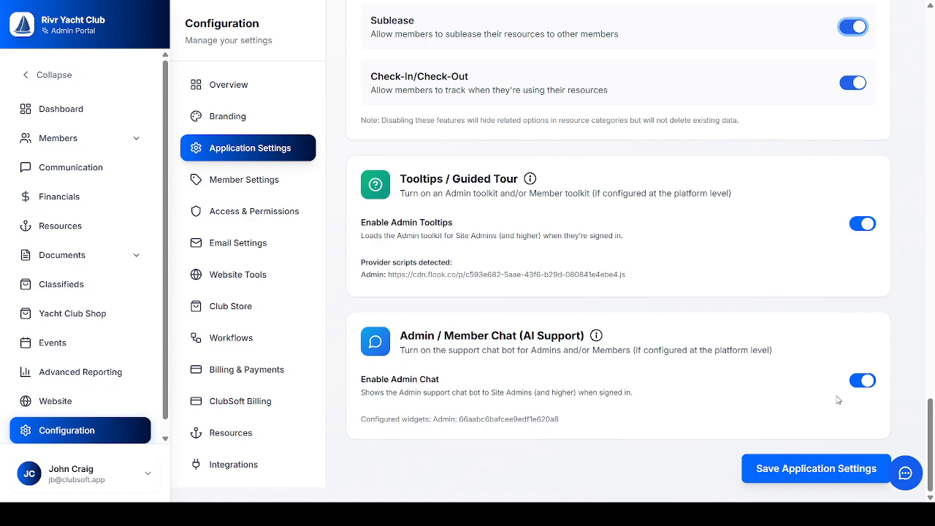
pyautogui.click(785, 469)
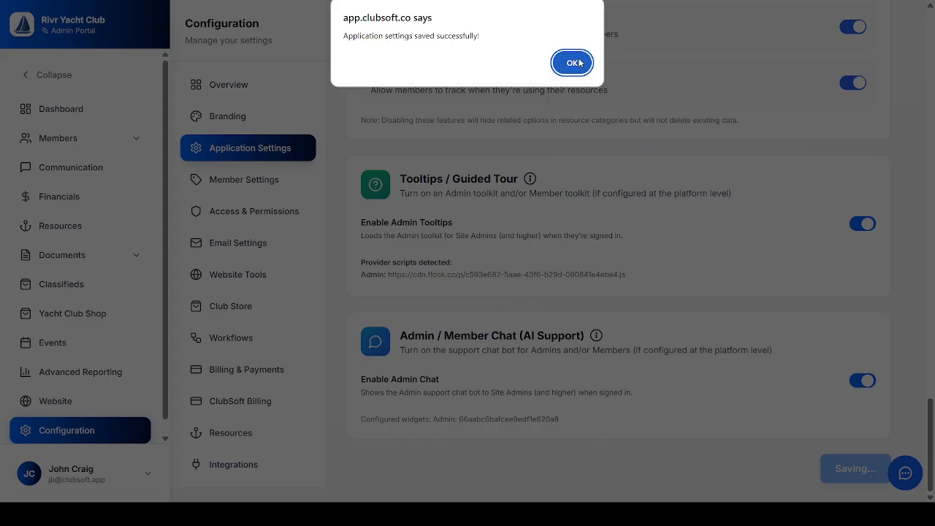
pyautogui.click(569, 61)
# Step: Set the Sublease Terminology in the application settings to Rent
pyautogui.click(931, 9)
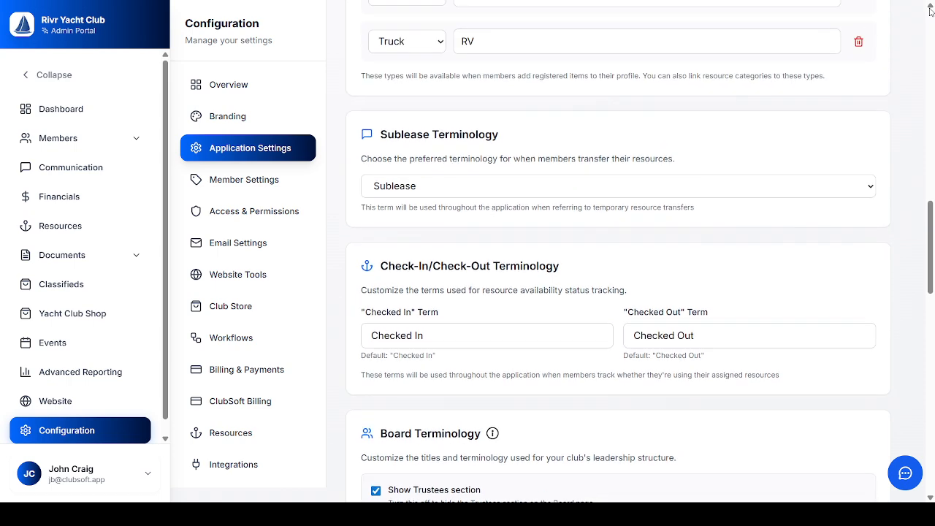
pyautogui.click(402, 190)
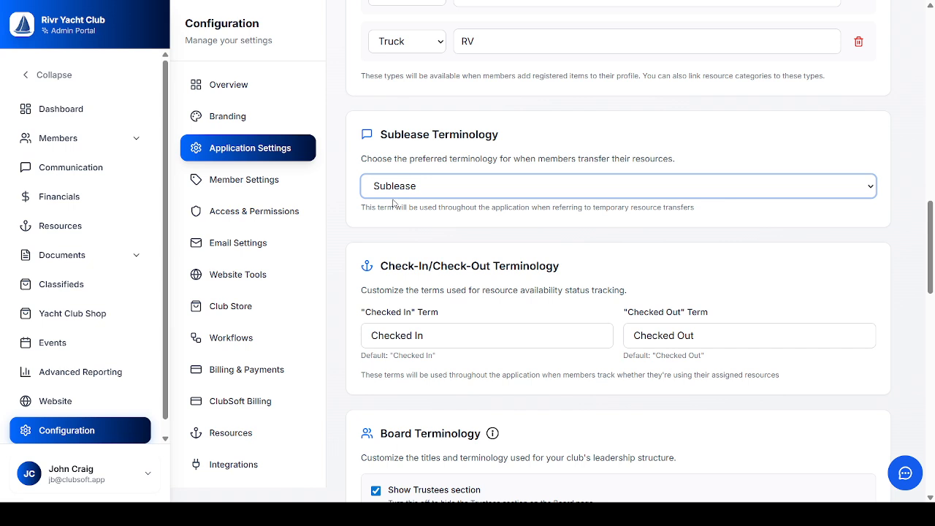
pyautogui.click(383, 242)
pyautogui.click(582, 455)
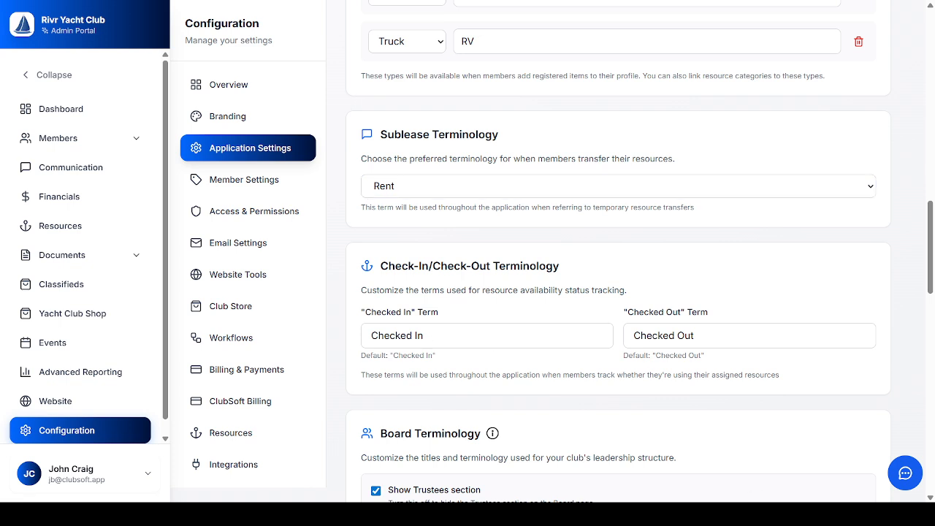